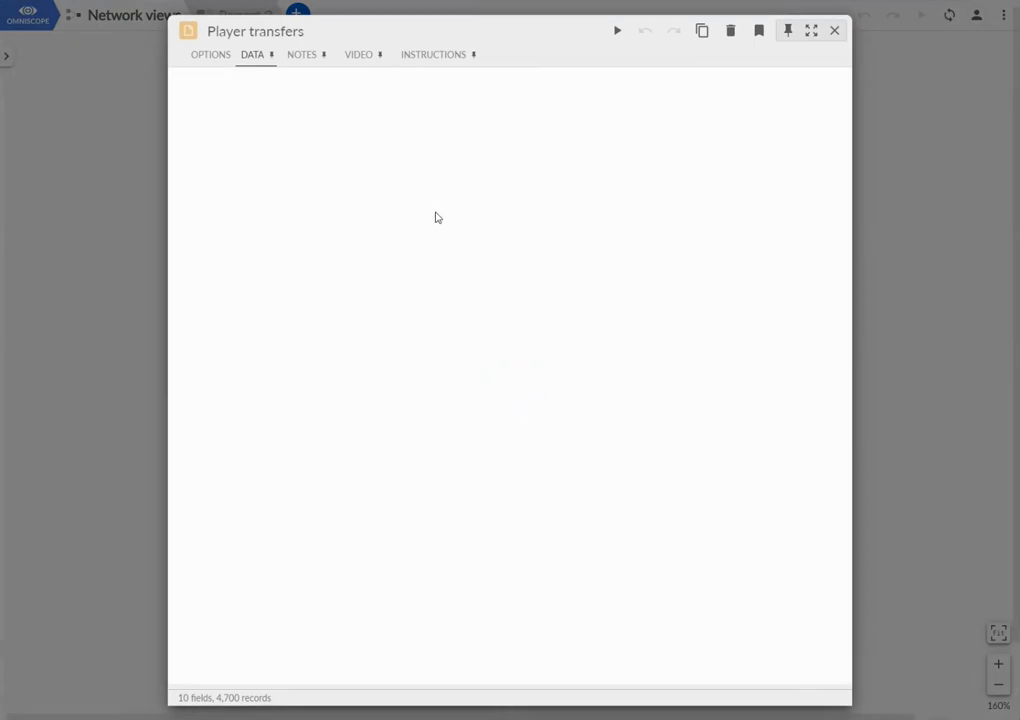
- Review all fields of the Player transfers data across to Transfer_fee and close the data preview
left_click_drag(505, 682, 80, 663)
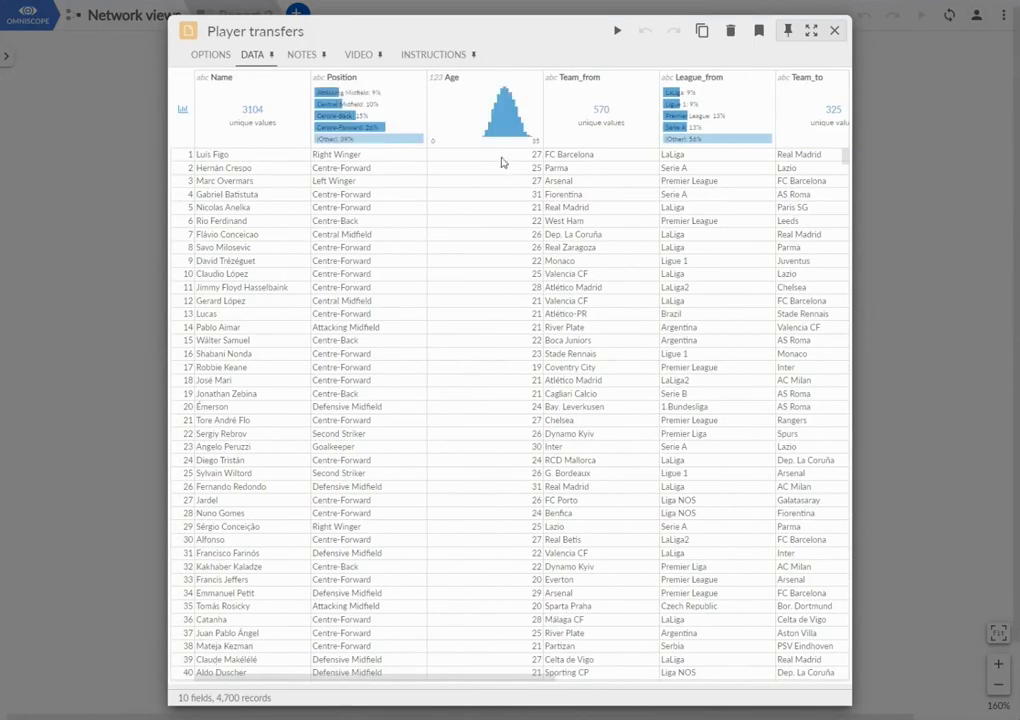
left_click_drag(522, 679, 842, 674)
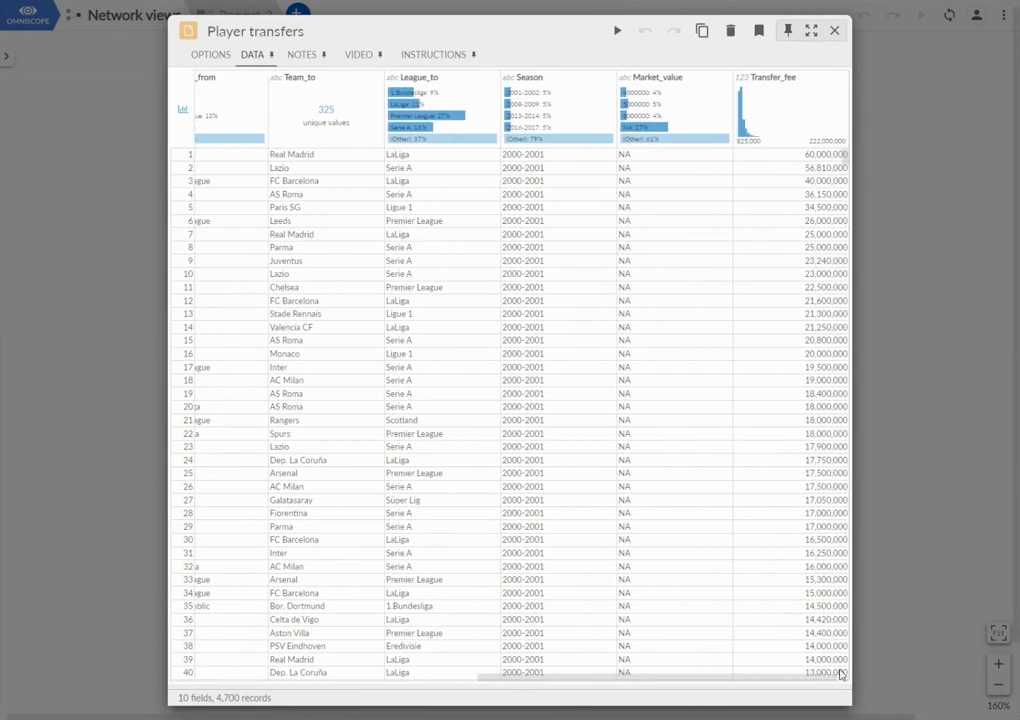
left_click(835, 35)
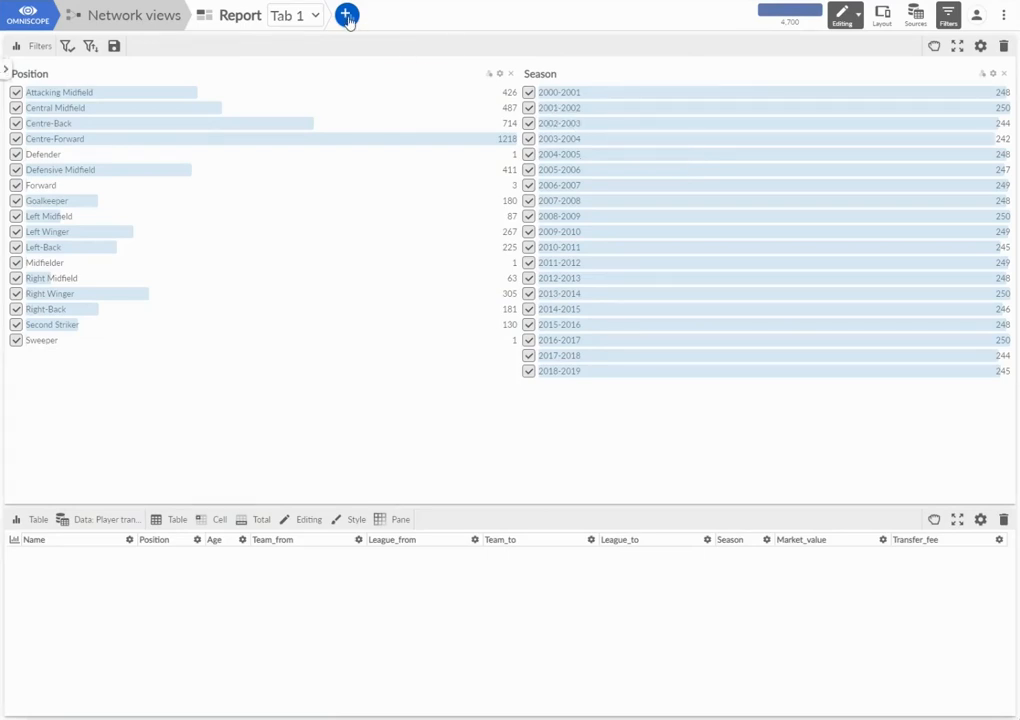
- Add a Dependency Wheel view beside the filters in the report and widen it to about two thirds of the page width
left_click(346, 15)
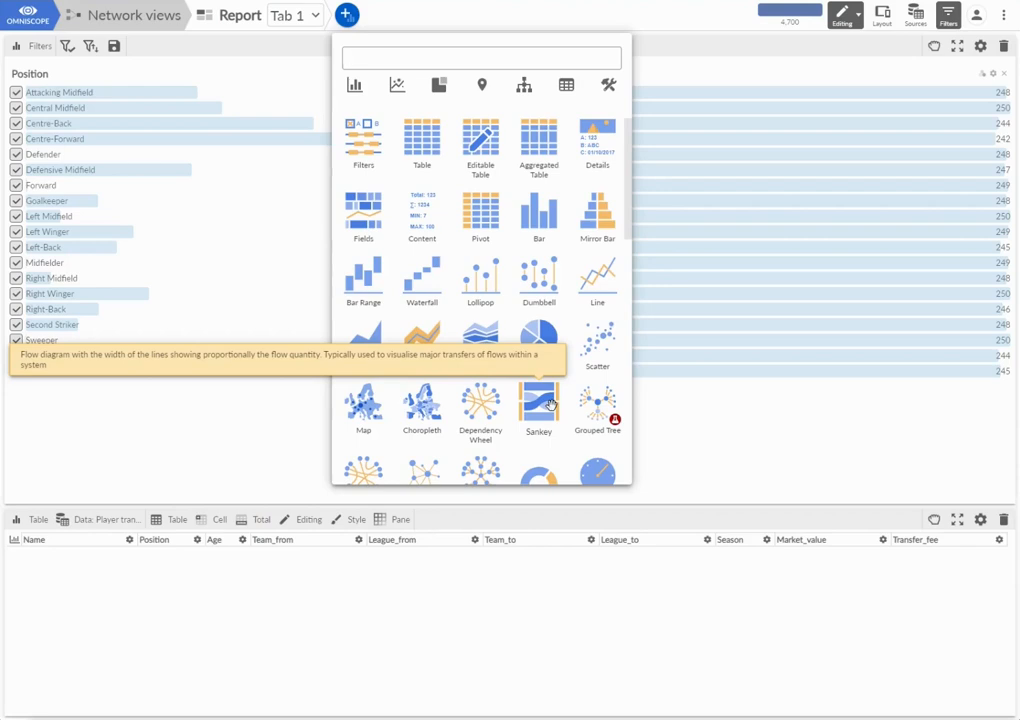
left_click_drag(480, 405, 988, 192)
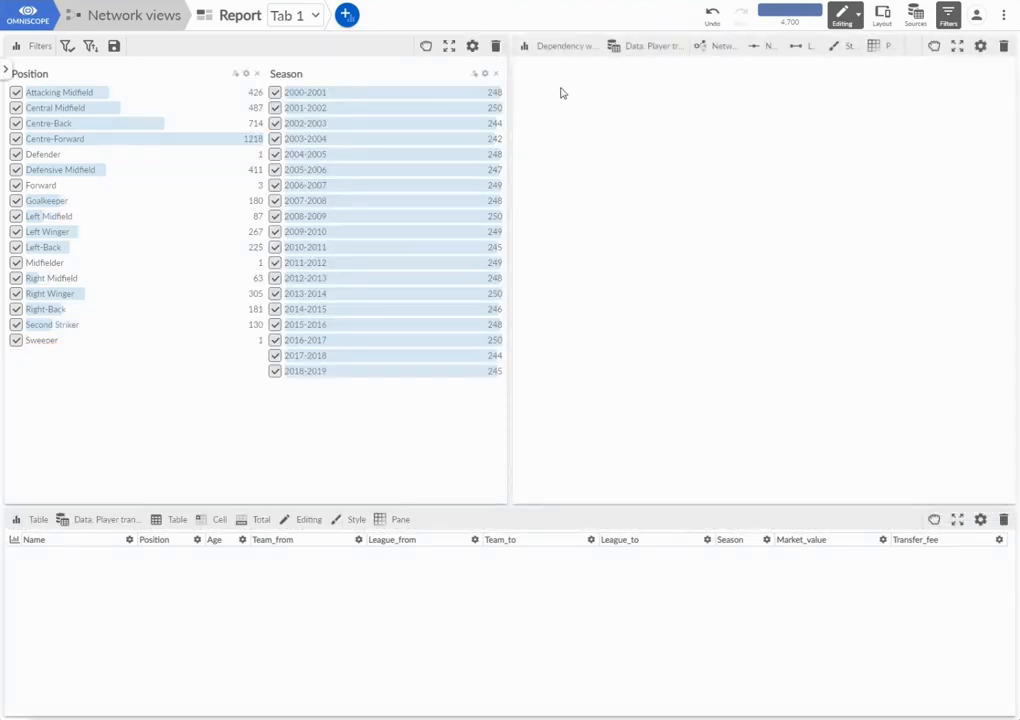
left_click_drag(512, 96, 578, 62)
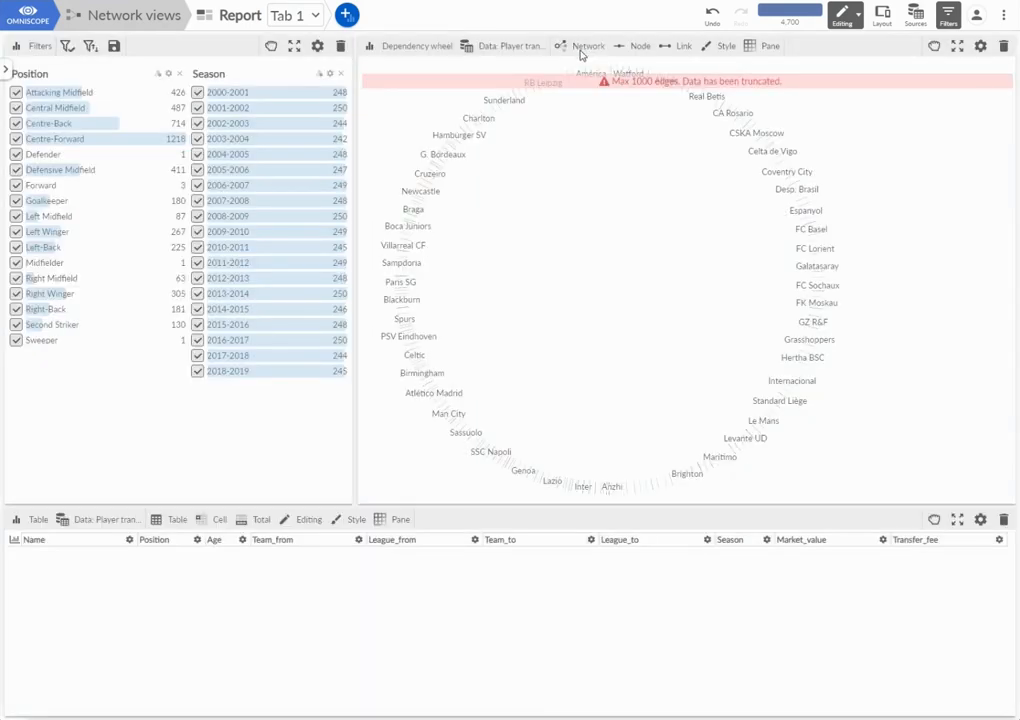
- Link the wheel's League_from field to League_to and set the link direction to Link field 1 to Link field 2
left_click(586, 48)
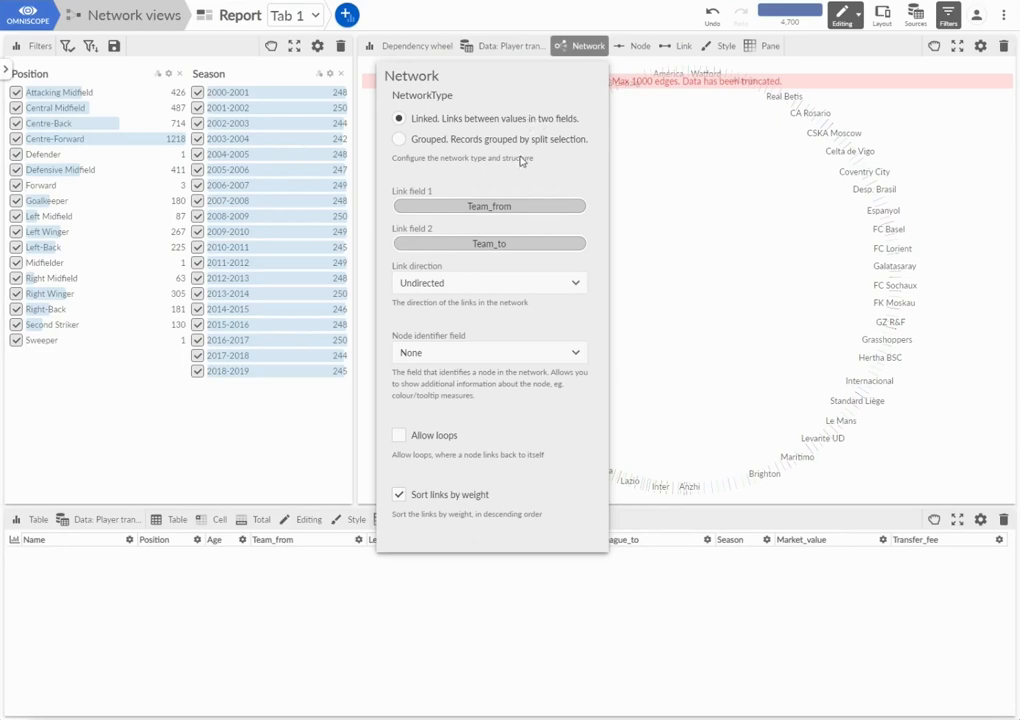
left_click(469, 204)
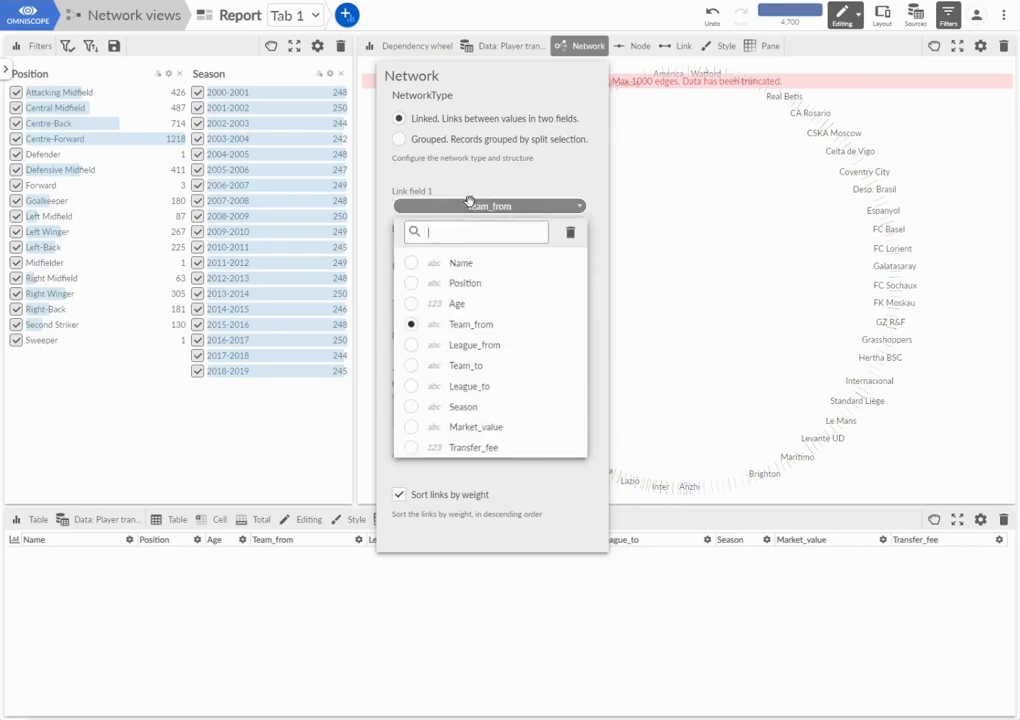
left_click(476, 345)
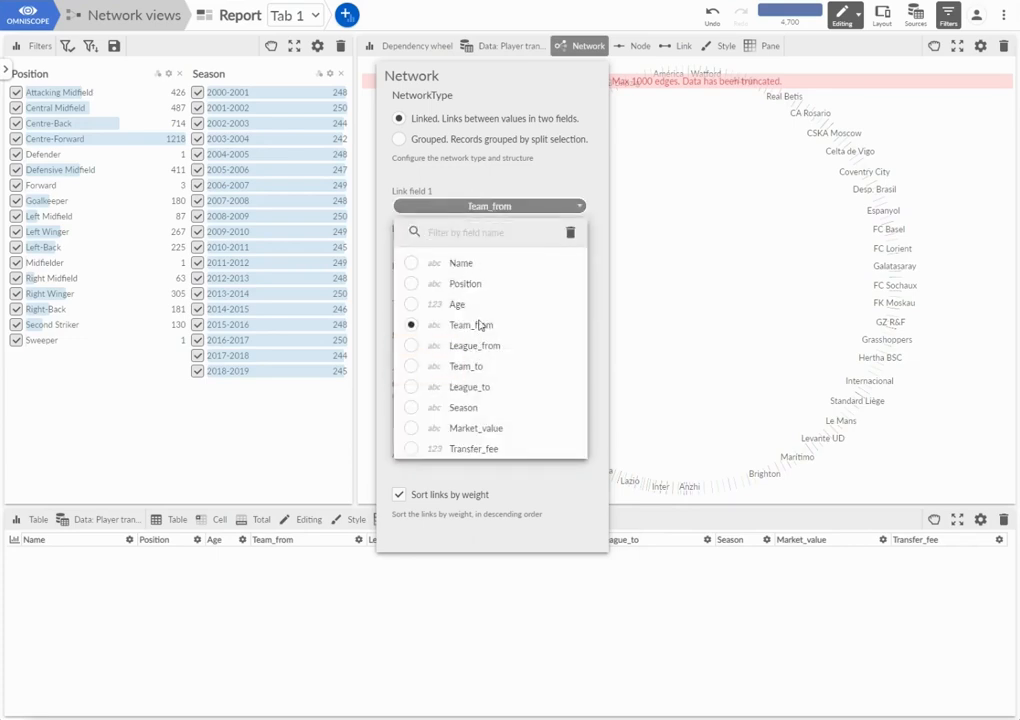
left_click(480, 203)
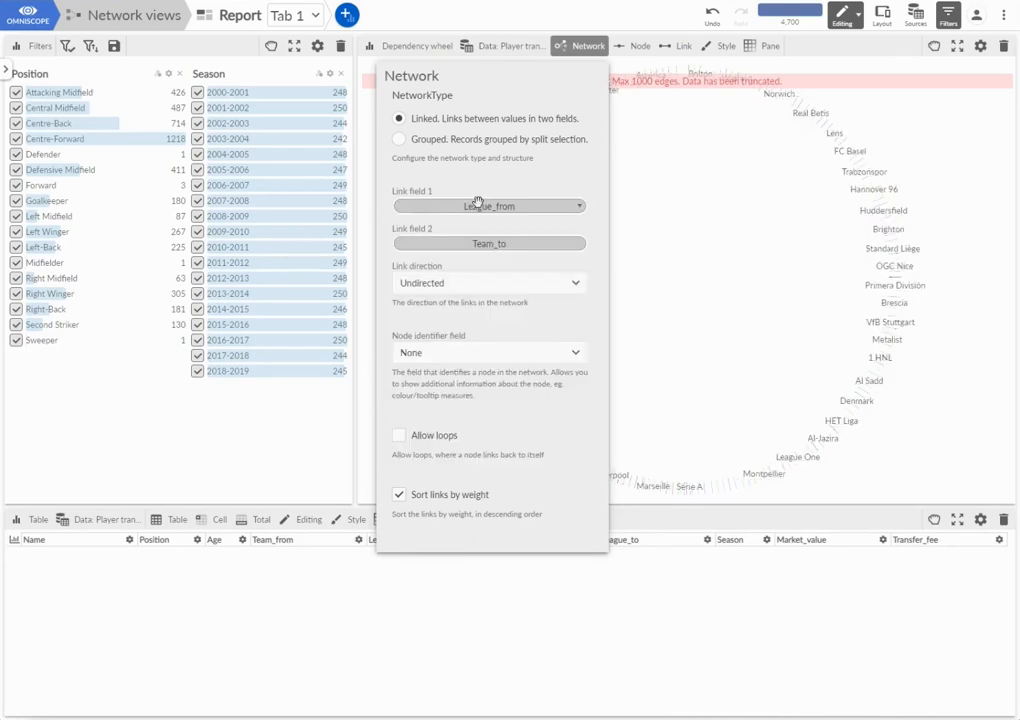
left_click(476, 239)
left_click(470, 425)
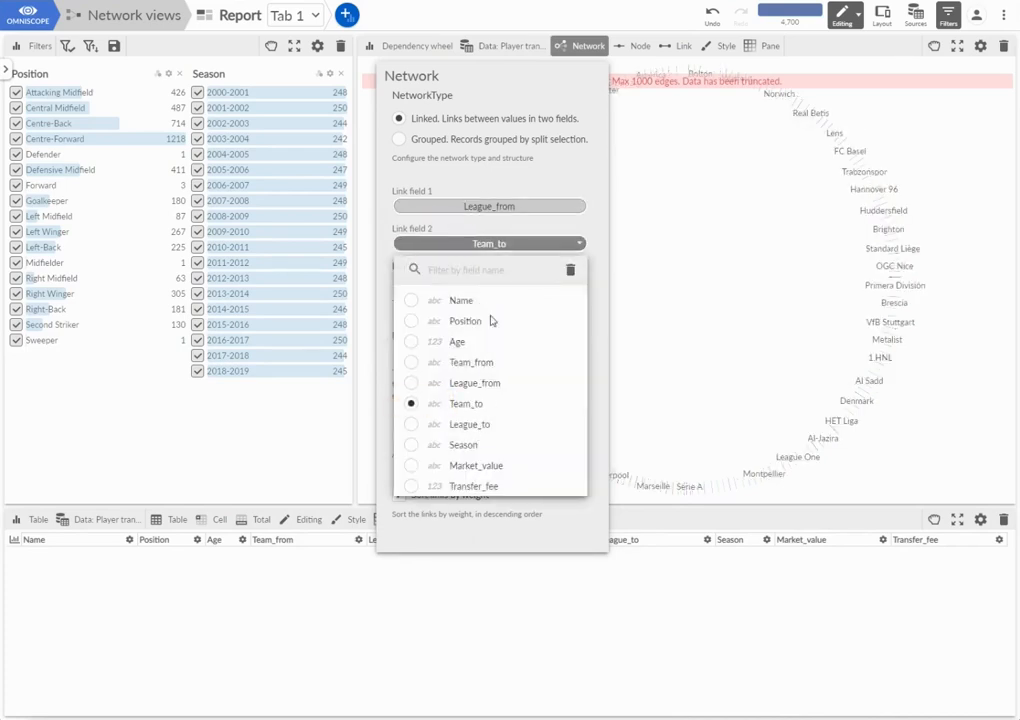
left_click(514, 178)
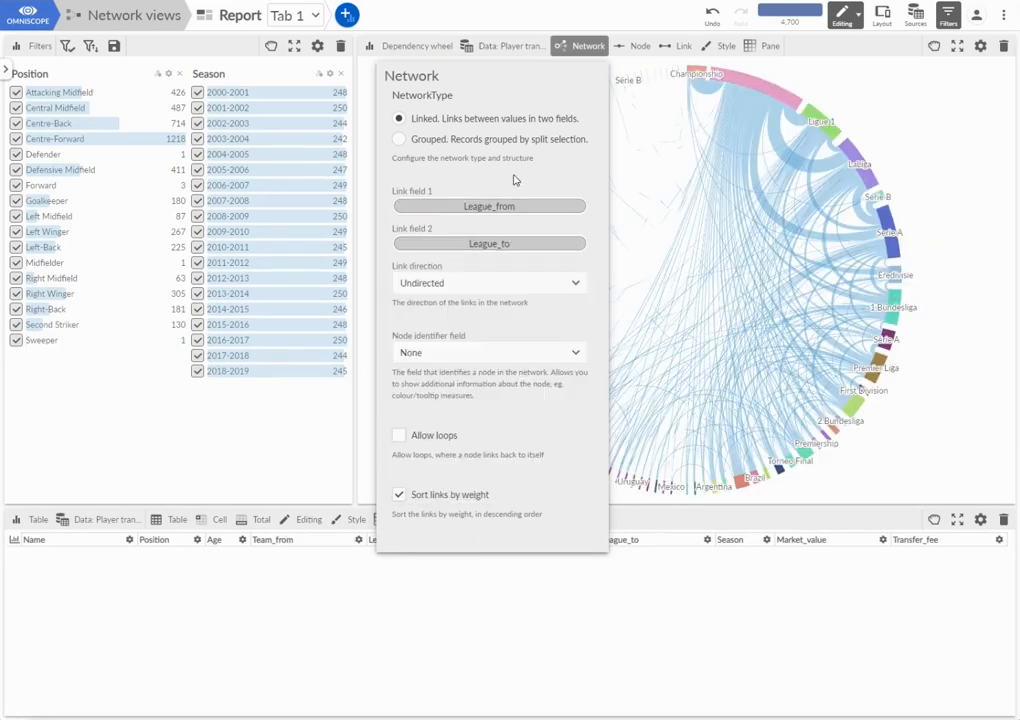
left_click(477, 278)
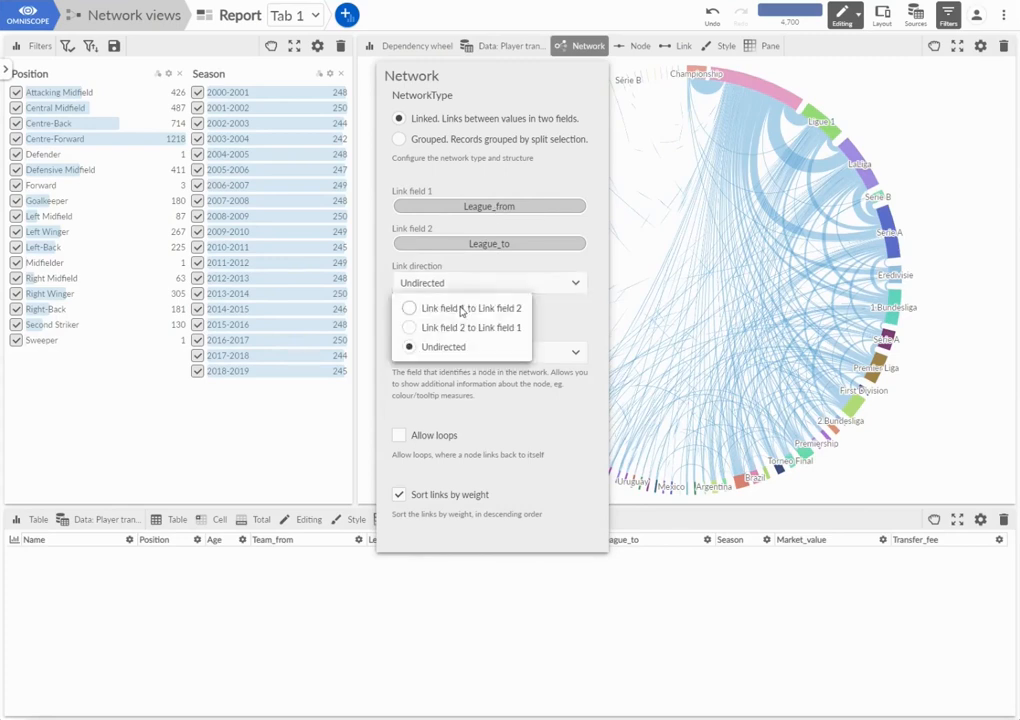
left_click(461, 308)
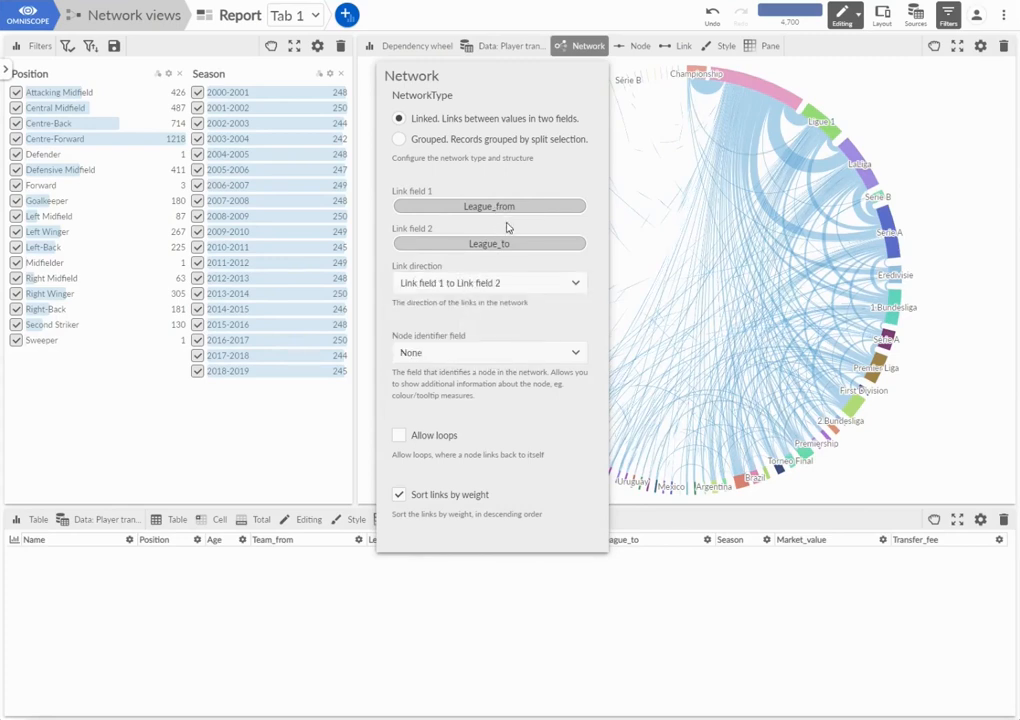
- Colour the wheel's links by League_to and weight them by Transfer_fee
left_click(678, 46)
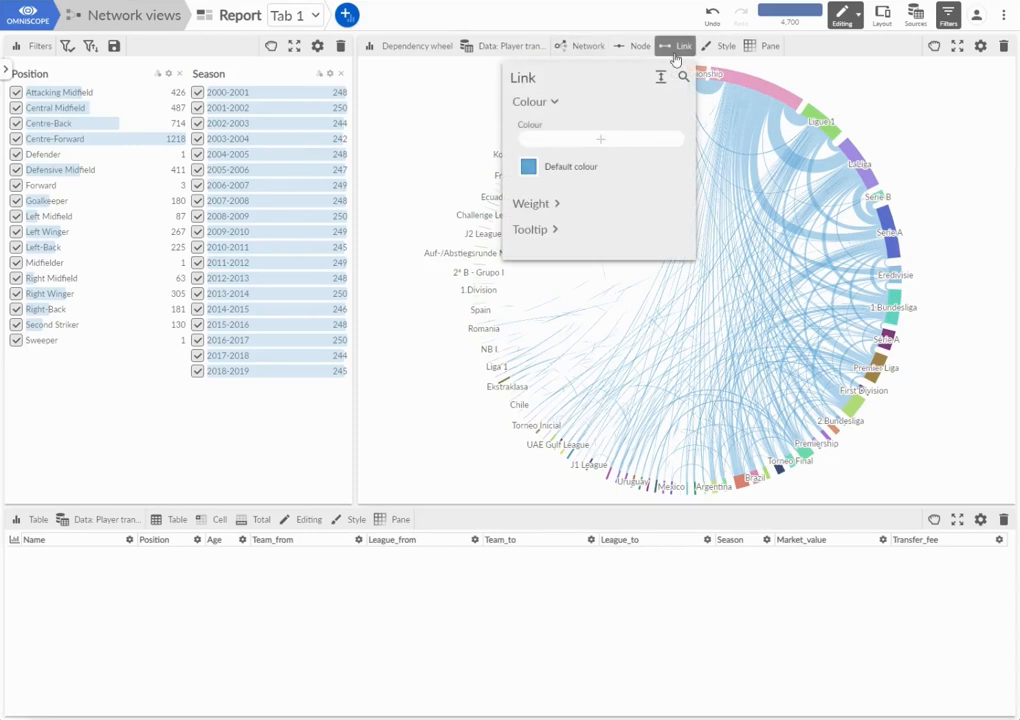
left_click(606, 143)
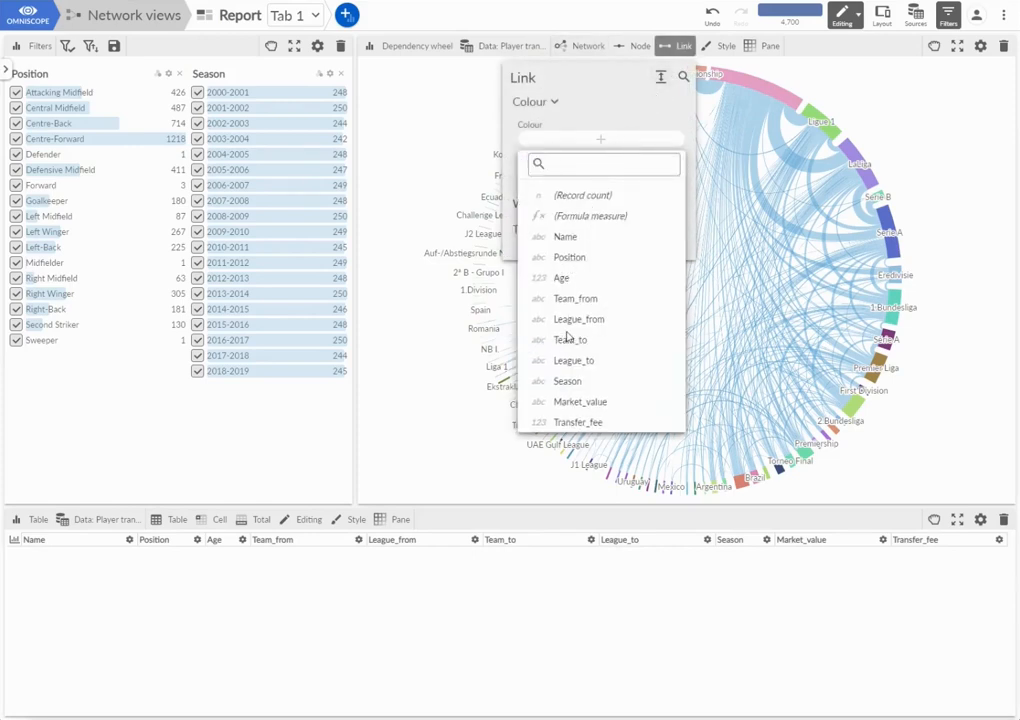
left_click(586, 361)
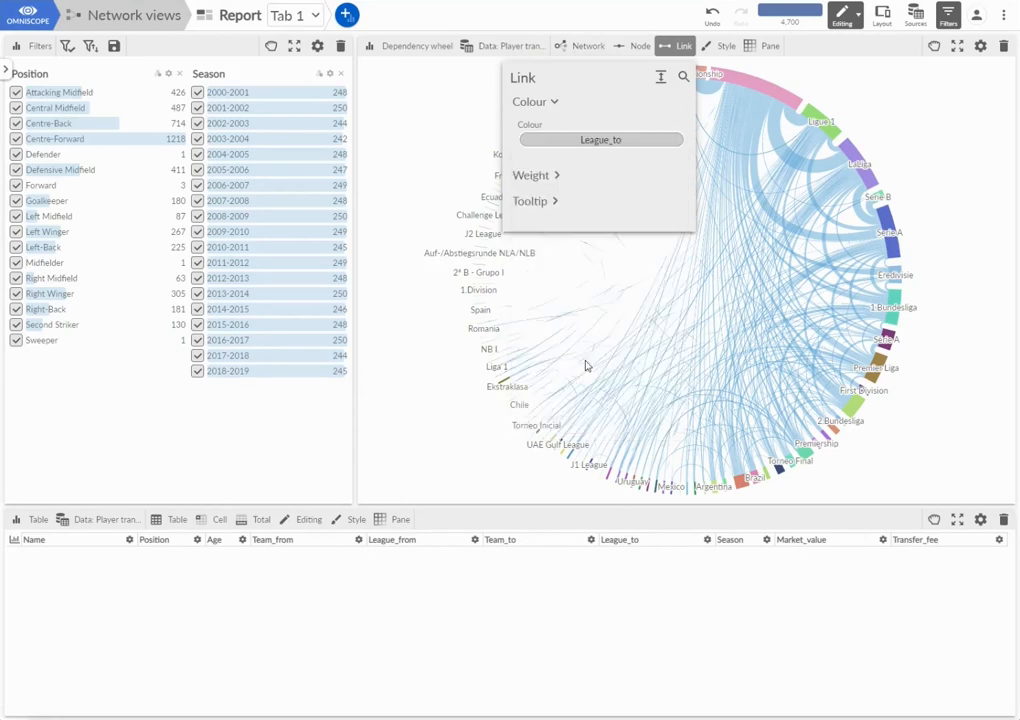
left_click(535, 176)
left_click(606, 165)
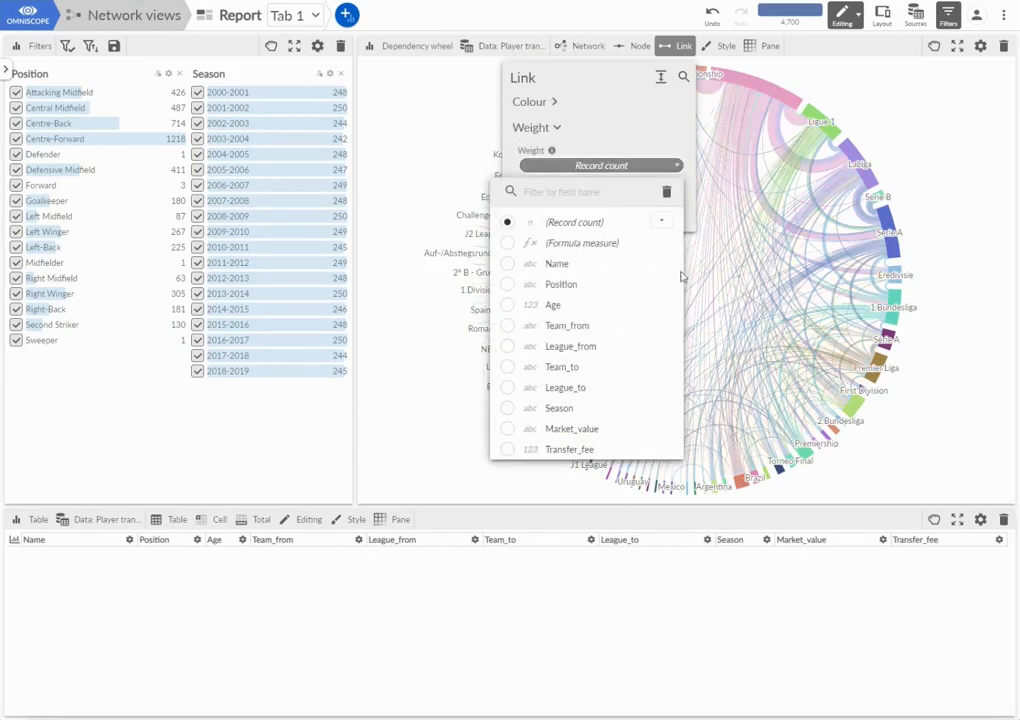
left_click(570, 449)
left_click(964, 145)
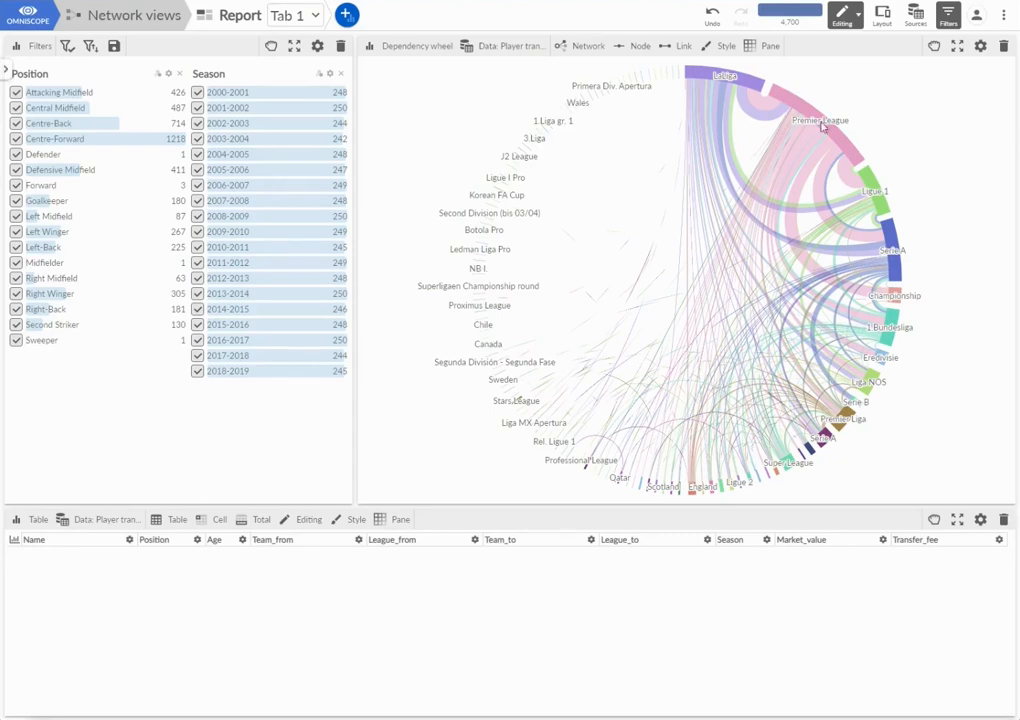
- Inspect the player records behind the link from LaLiga to Premier League and clear the selection
mouse_move(768, 103)
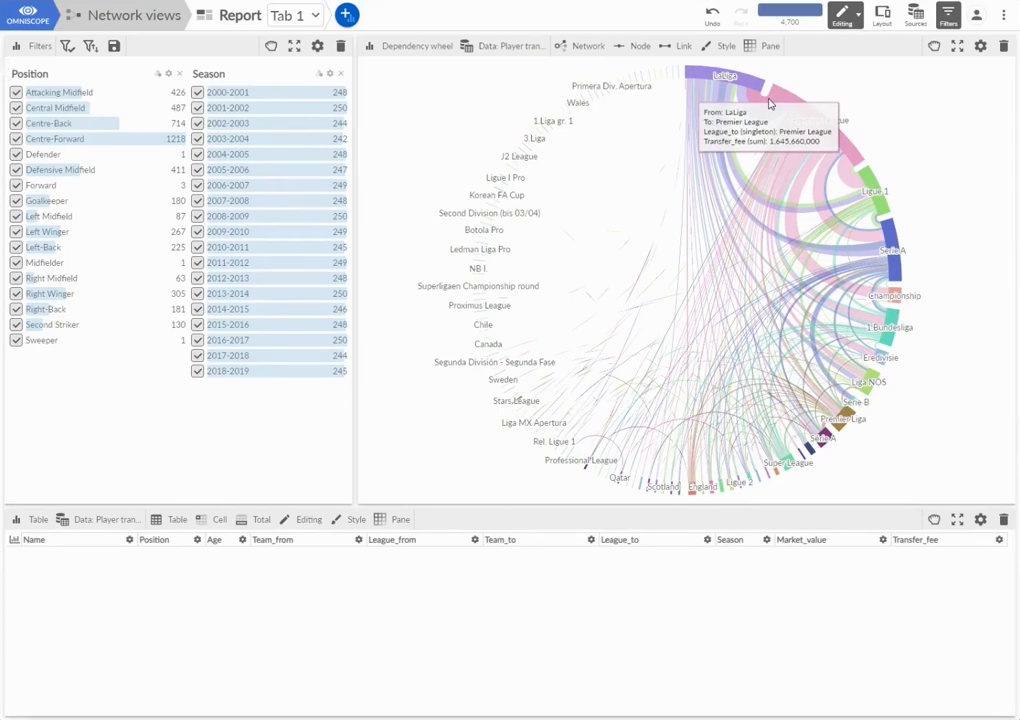
left_click(768, 103)
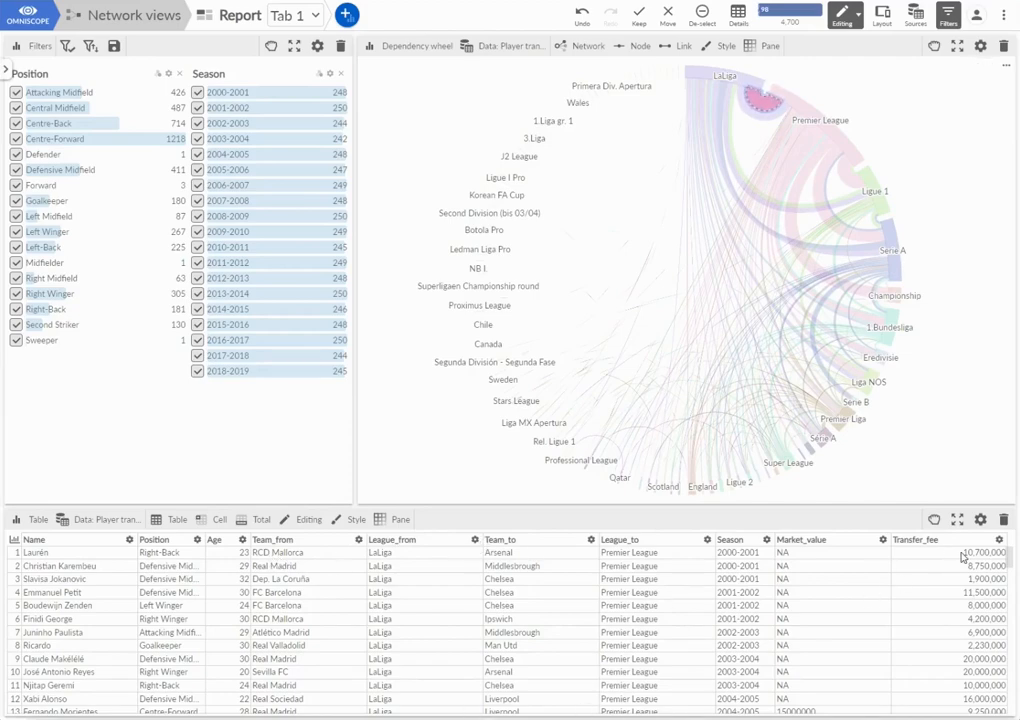
left_click(909, 125)
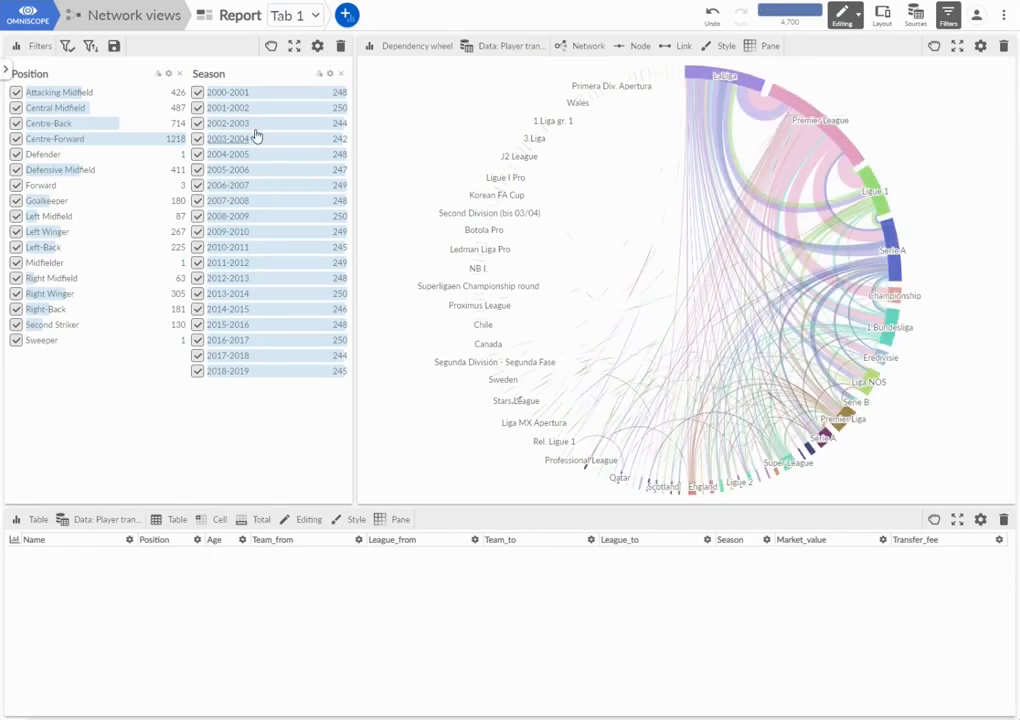
- Filter Position to Goalkeeper only and inspect the records behind the Serie A to Premier League link
left_click(62, 202)
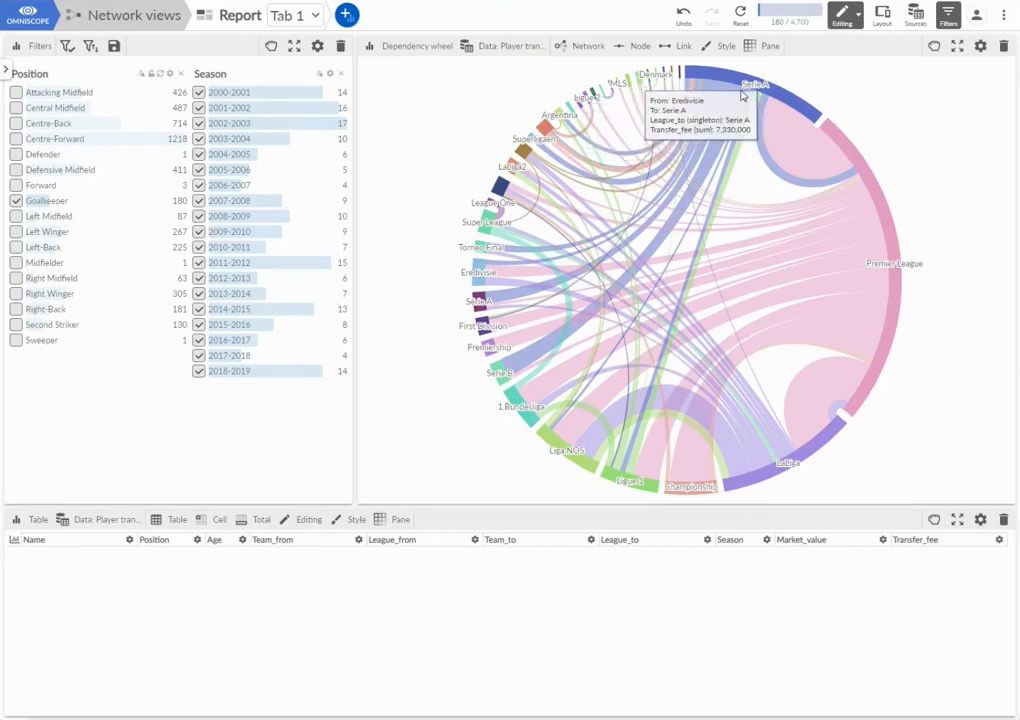
left_click(804, 137)
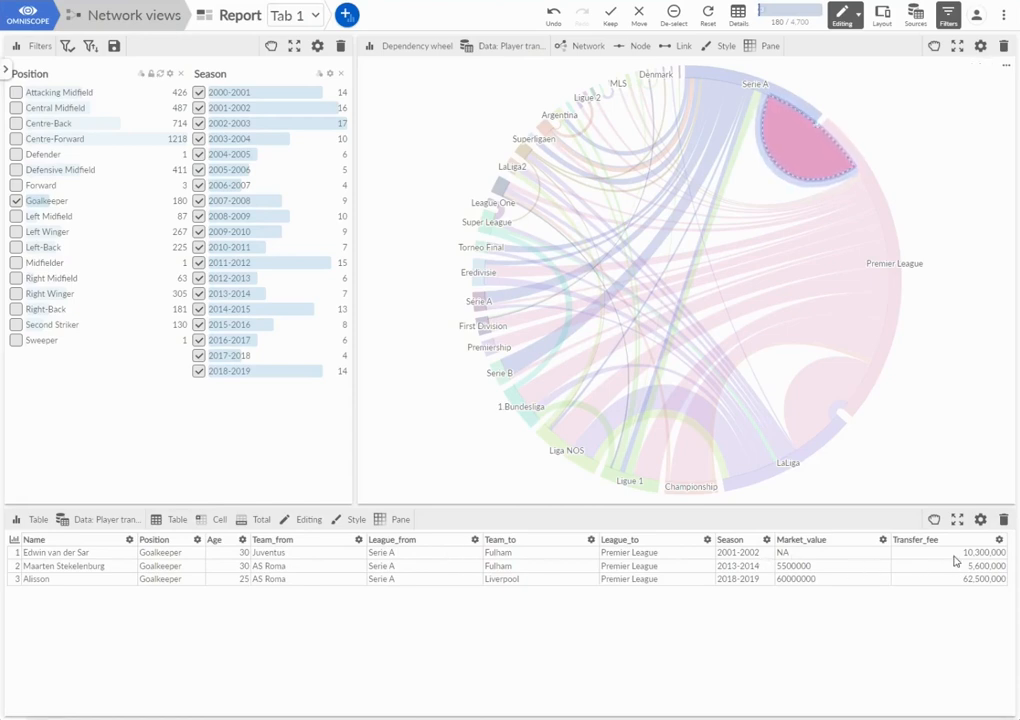
left_click(964, 218)
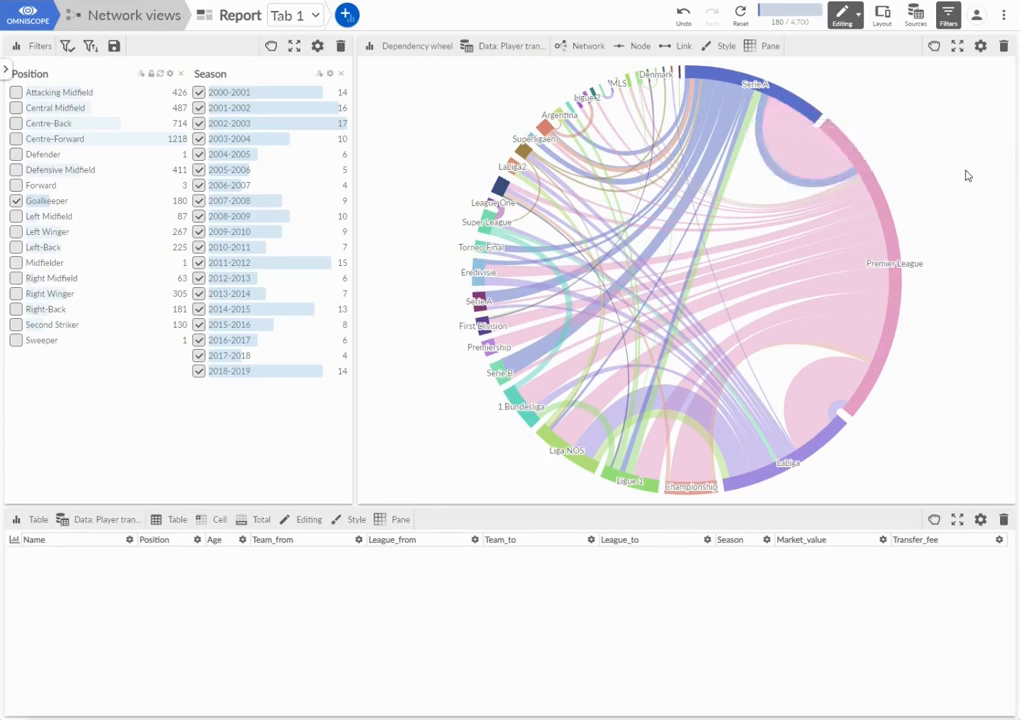
- Return to the Network views workflow and review the records of the My Ebay data source
left_click(104, 23)
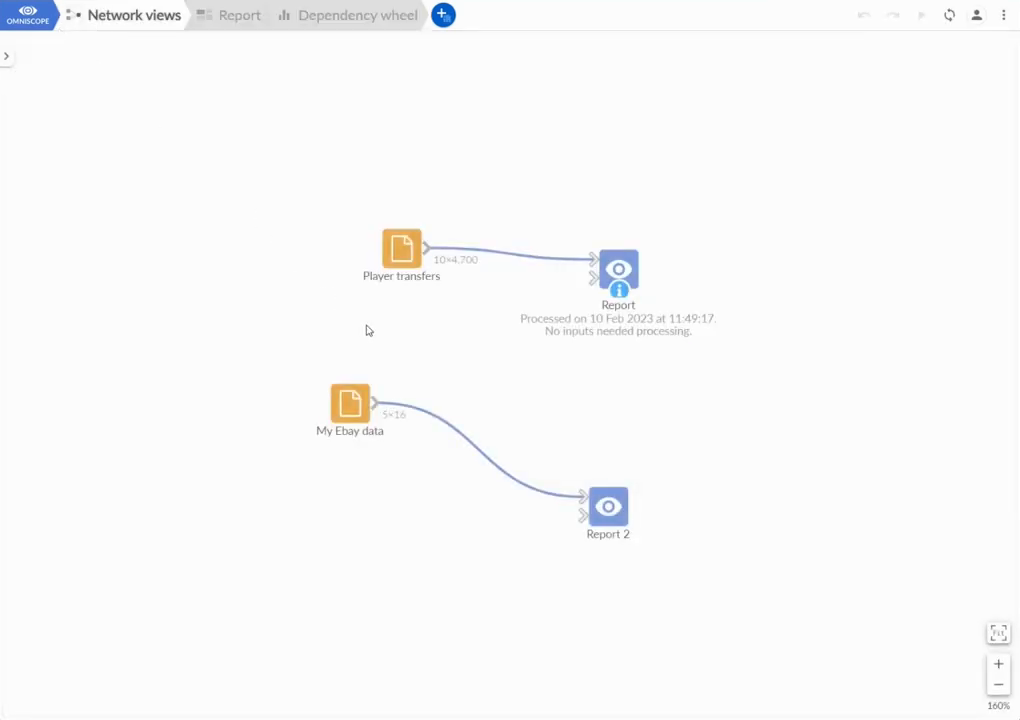
double_click(351, 398)
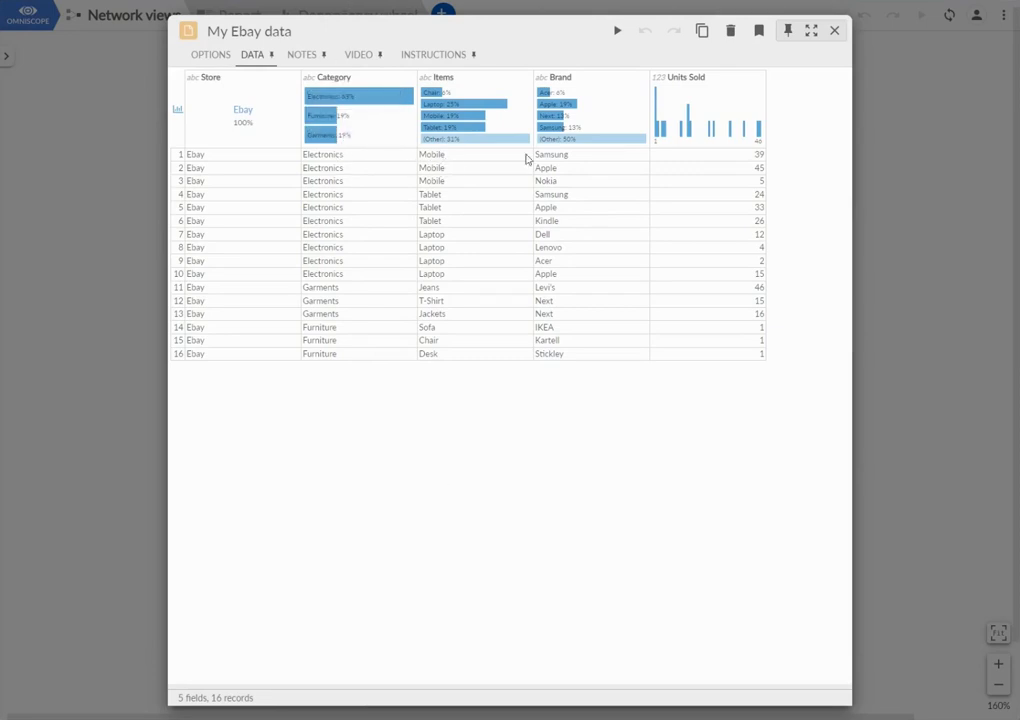
left_click(835, 32)
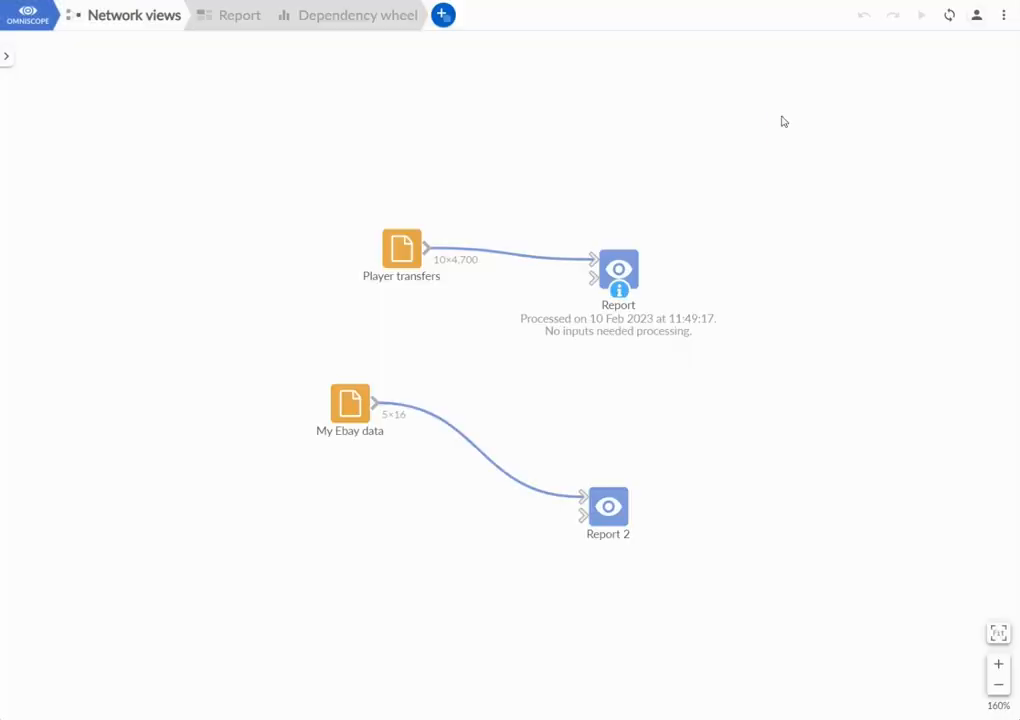
- Open Report 2 and add a Sankey view next to the Ebay data table
left_click(628, 514)
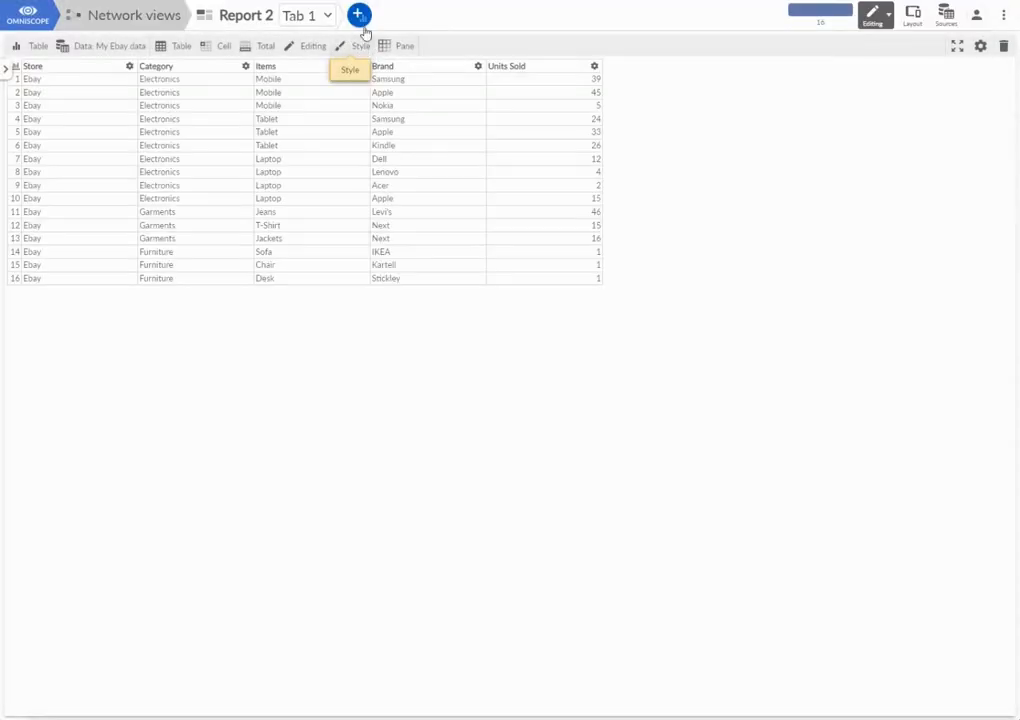
left_click(358, 14)
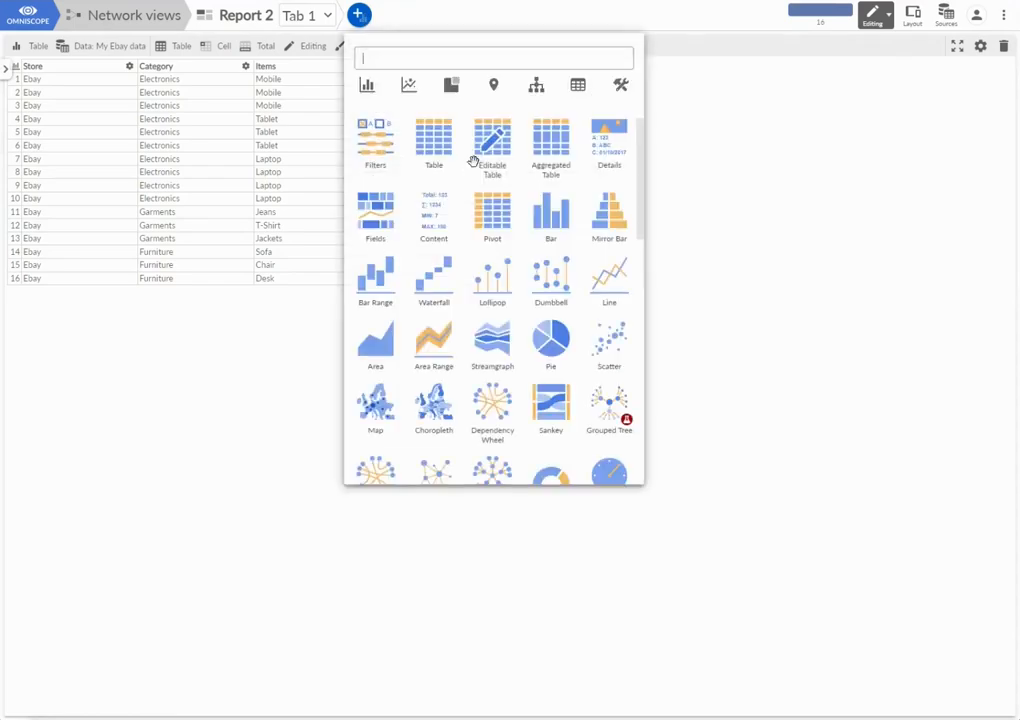
left_click(551, 402)
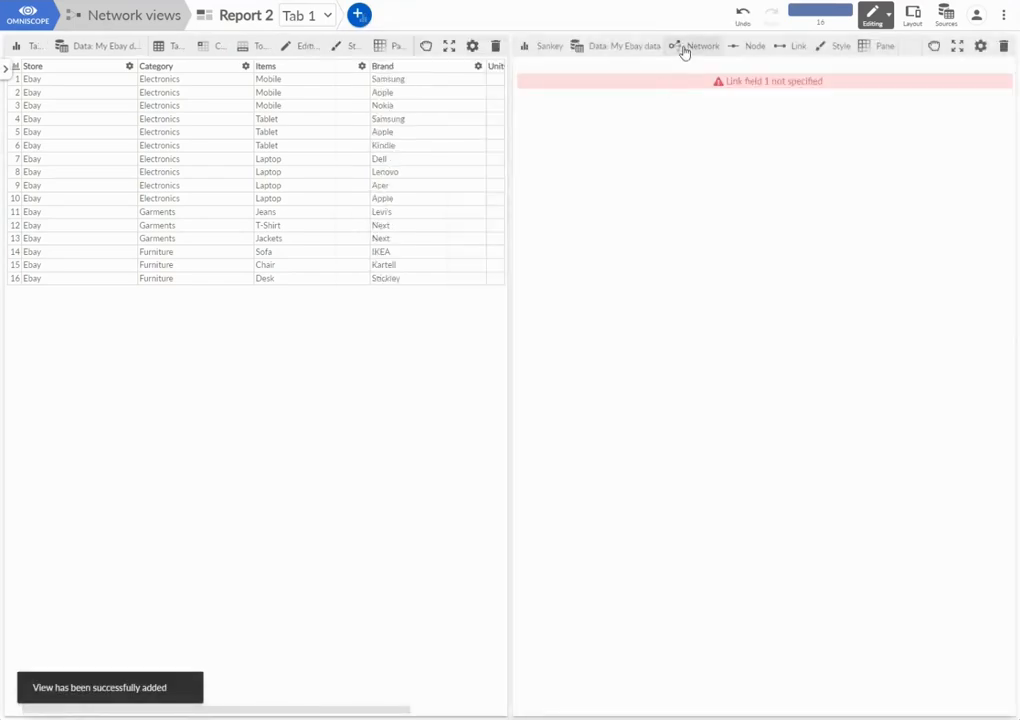
- Set the Sankey's network type to Grouped and split it by Category, Items and Brand
left_click(684, 49)
left_click(588, 141)
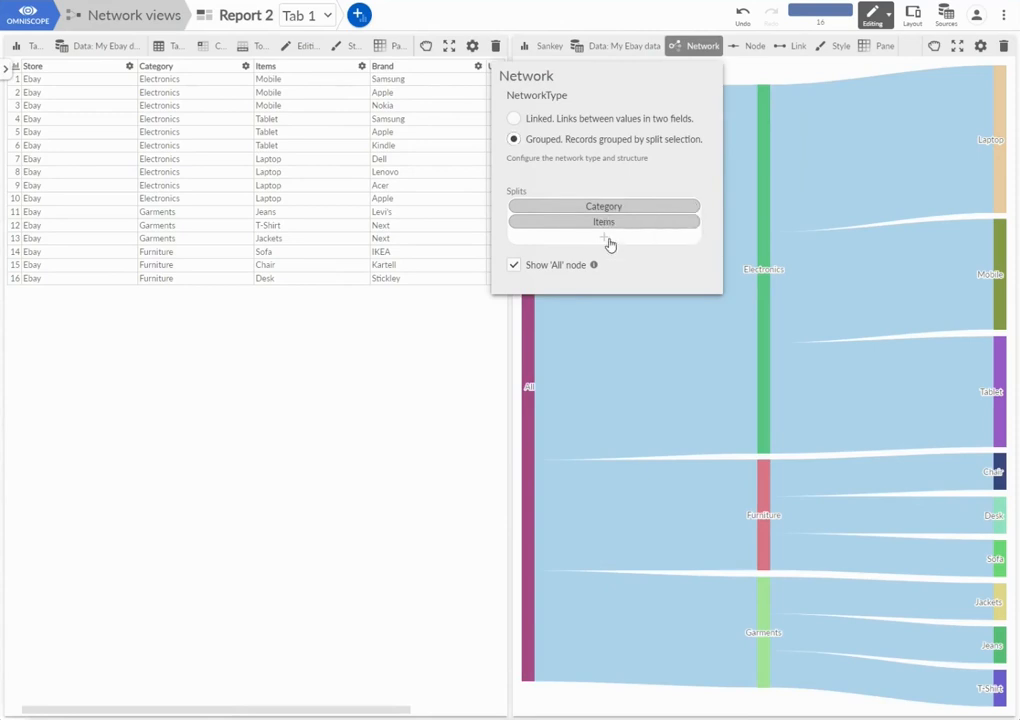
left_click(606, 238)
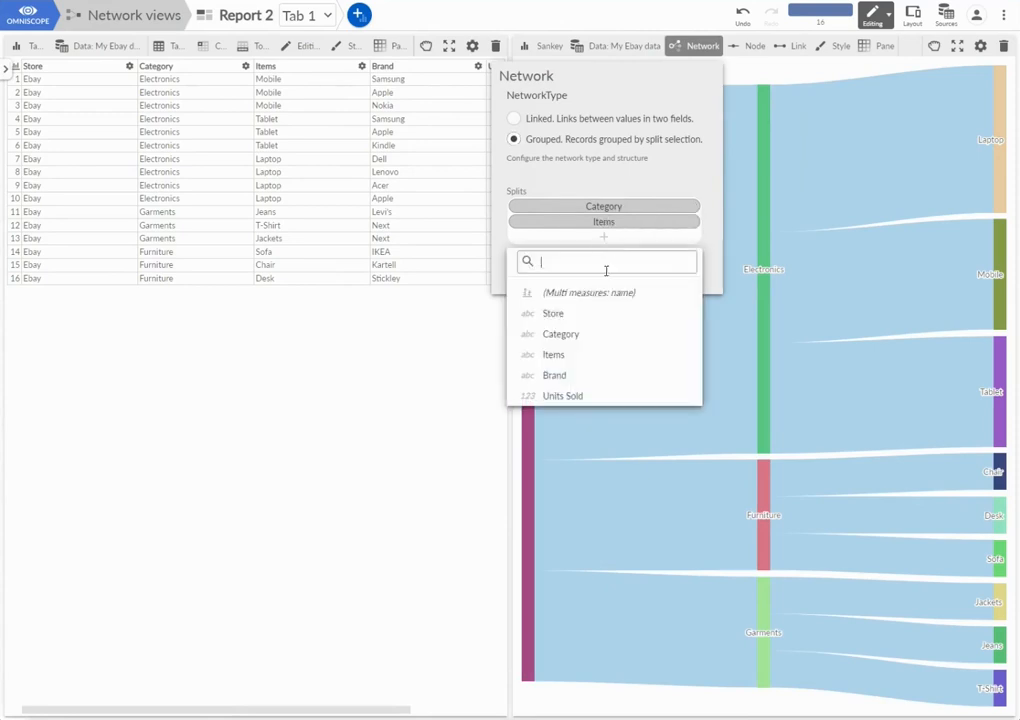
left_click(558, 379)
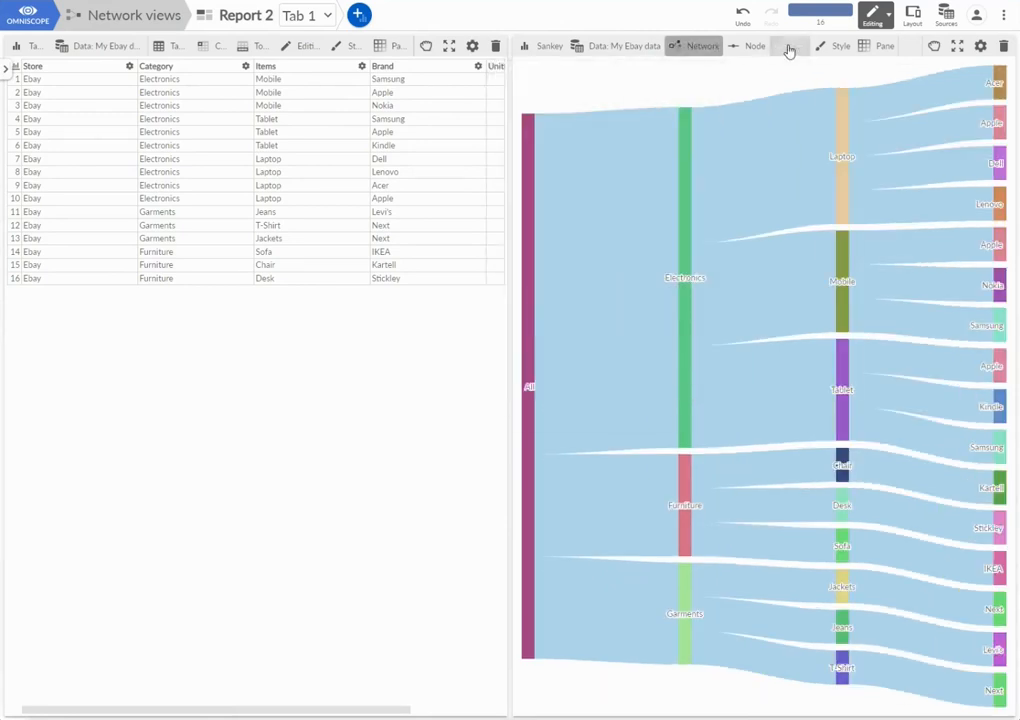
- Weight the Sankey's links by the sum of Units Sold
left_click(789, 47)
left_click(665, 204)
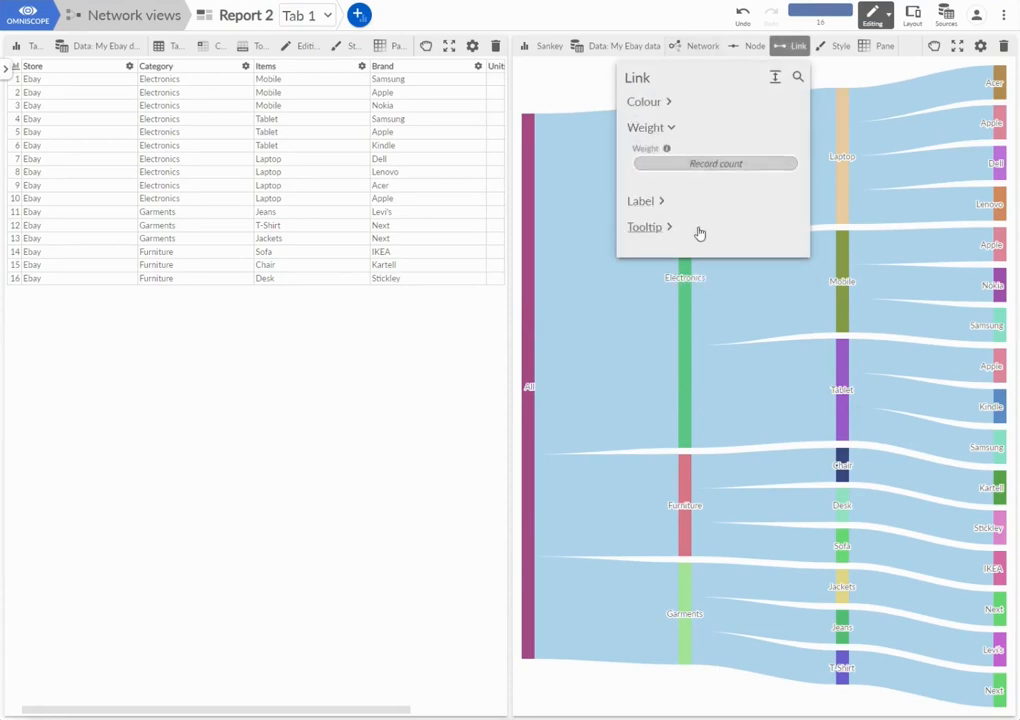
left_click(668, 164)
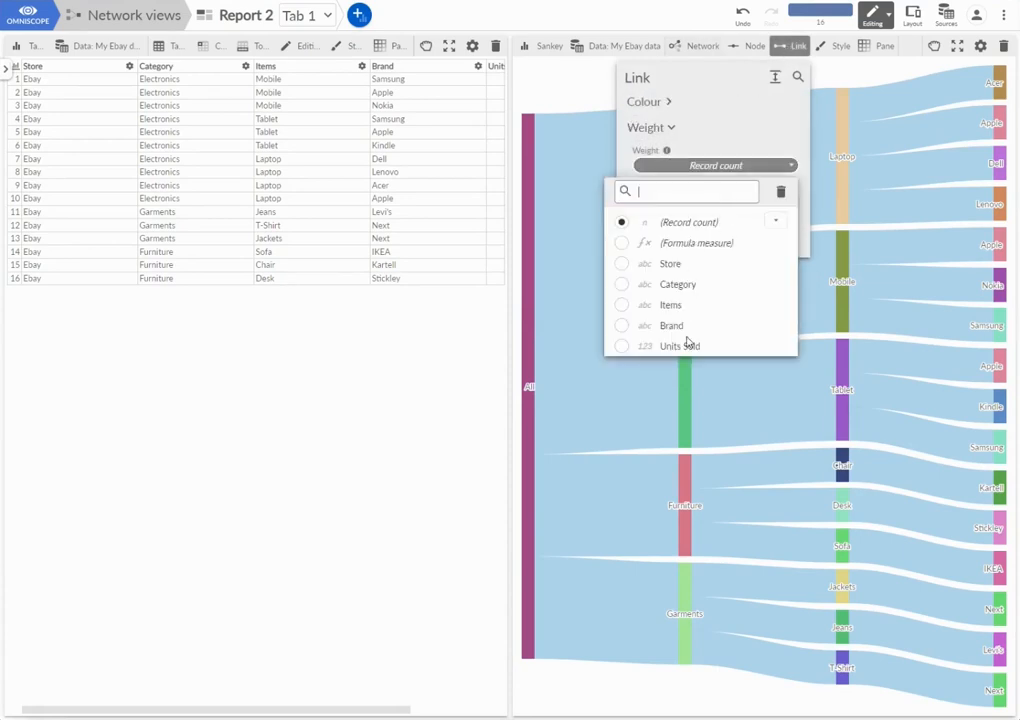
left_click(686, 348)
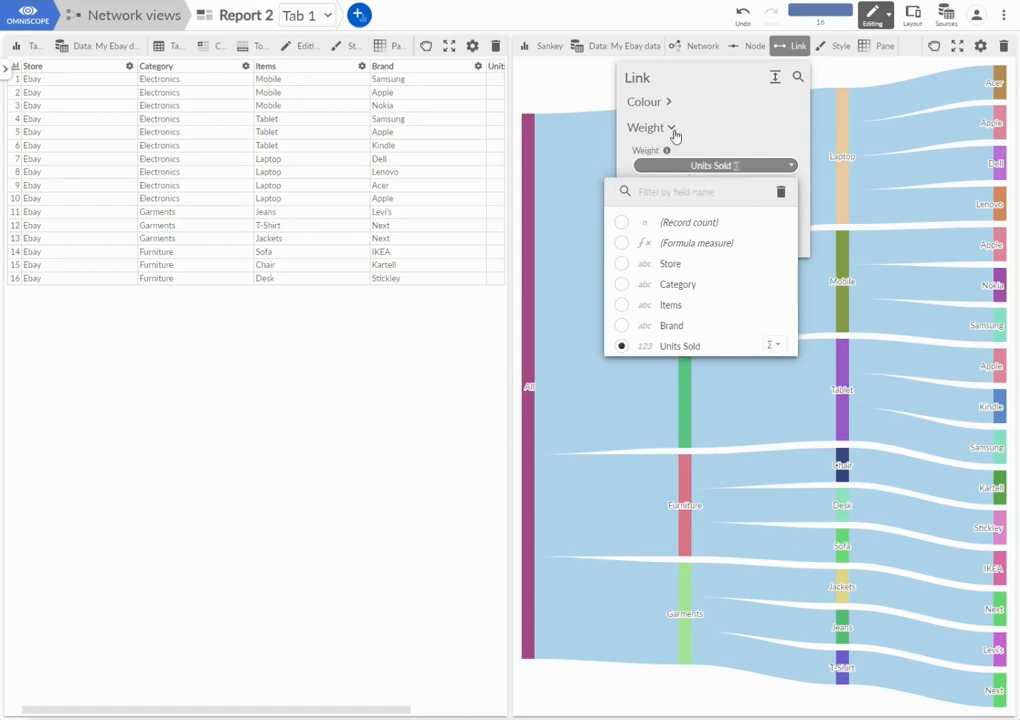
left_click(727, 166)
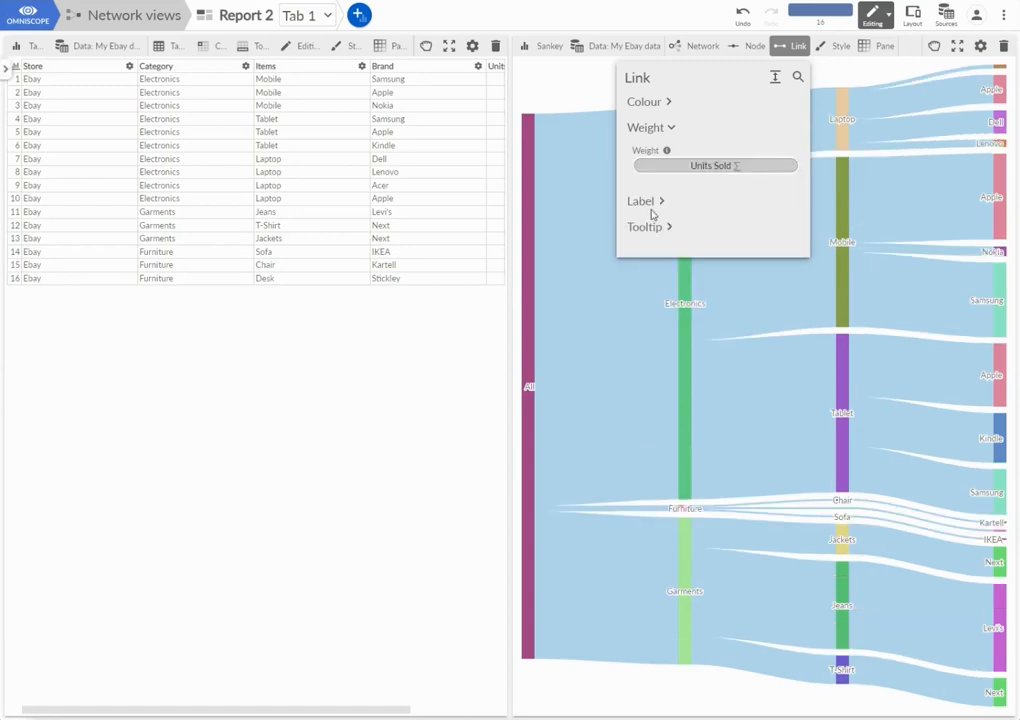
- Show both the weight and the weight percentage as labels on the Sankey's links
left_click(633, 205)
left_click(660, 185)
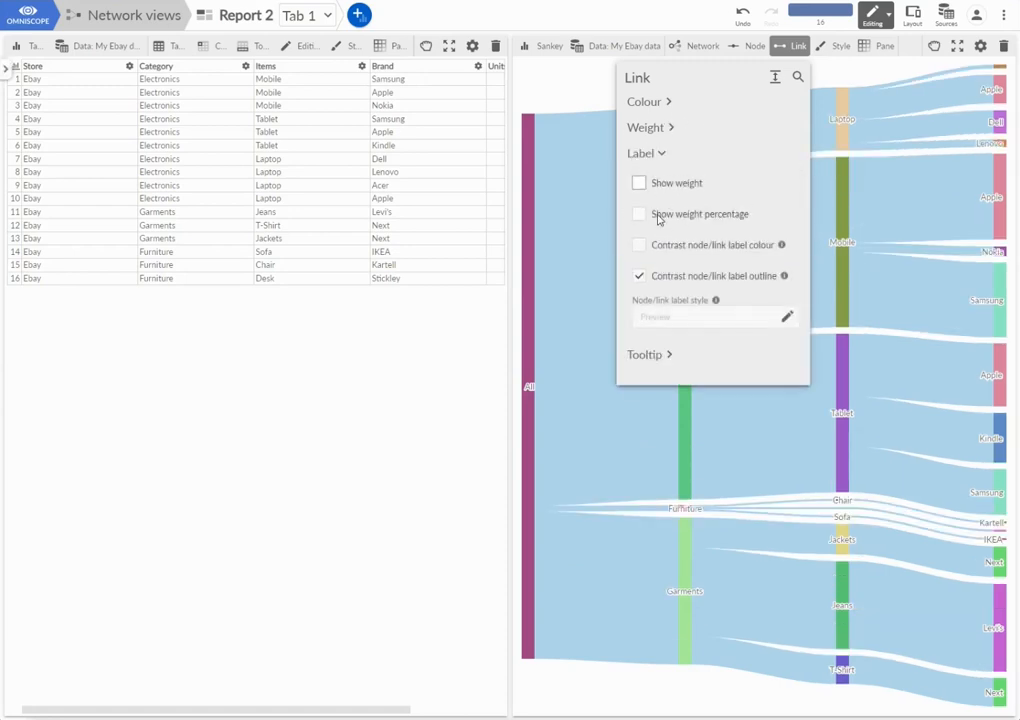
left_click(660, 330)
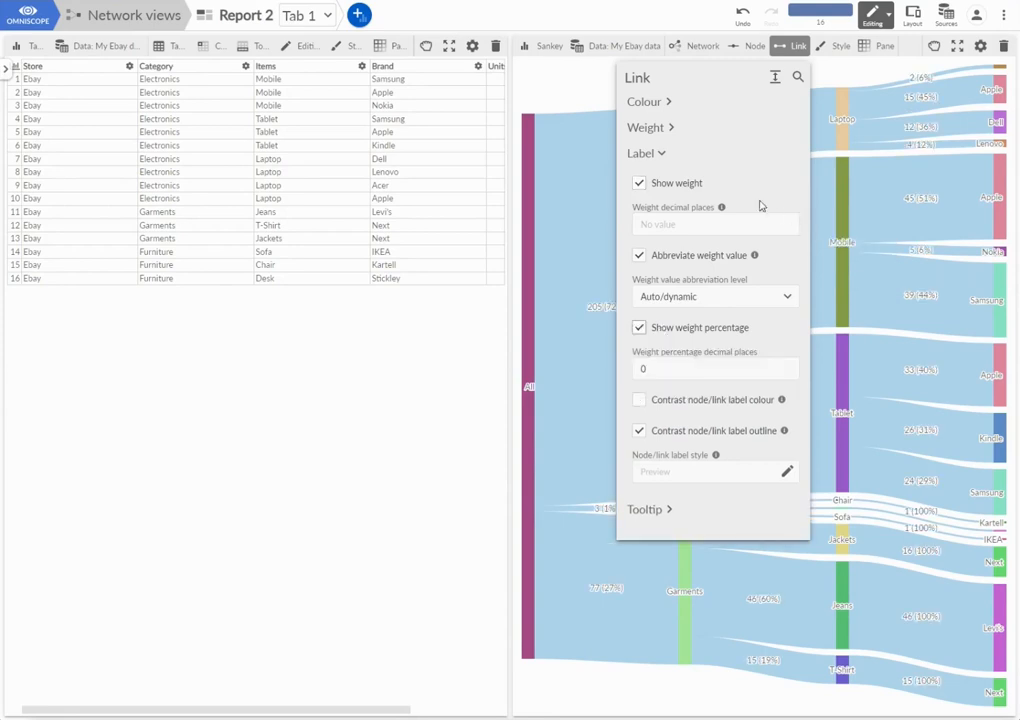
left_click(571, 90)
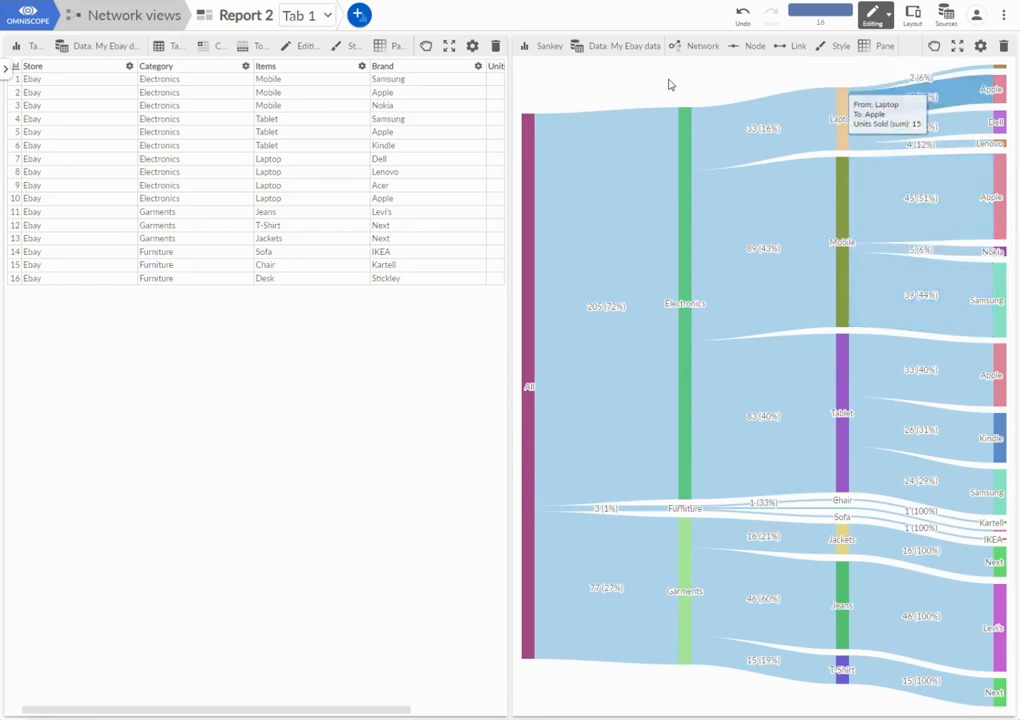
- Change the Sankey view of the Ebay data into a Dependency Wheel
left_click(550, 47)
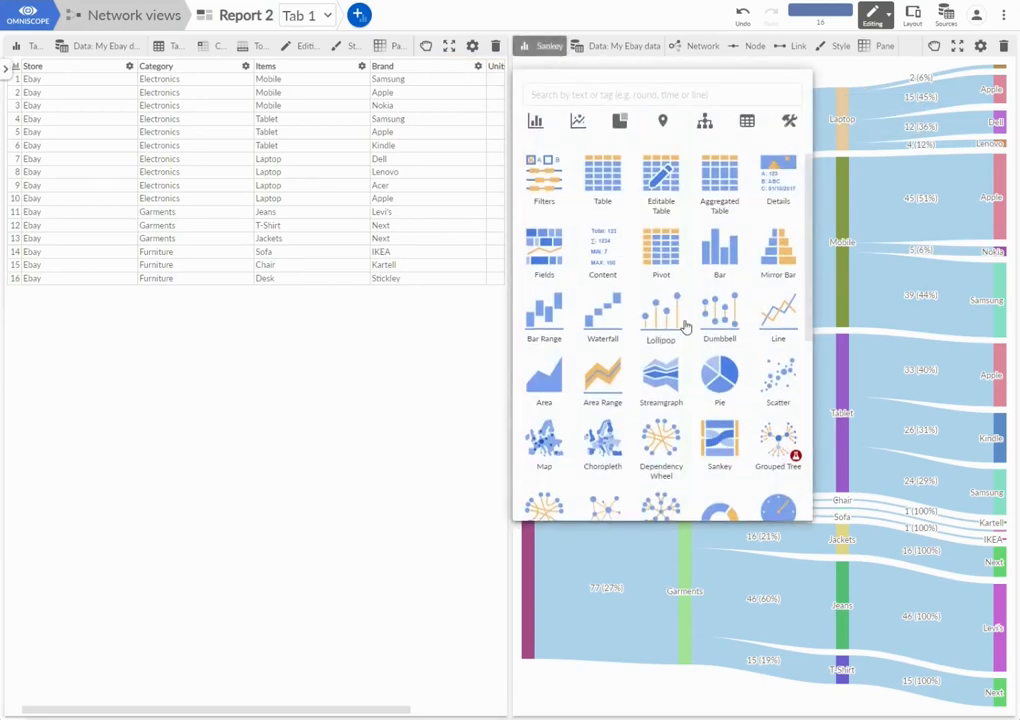
left_click(668, 443)
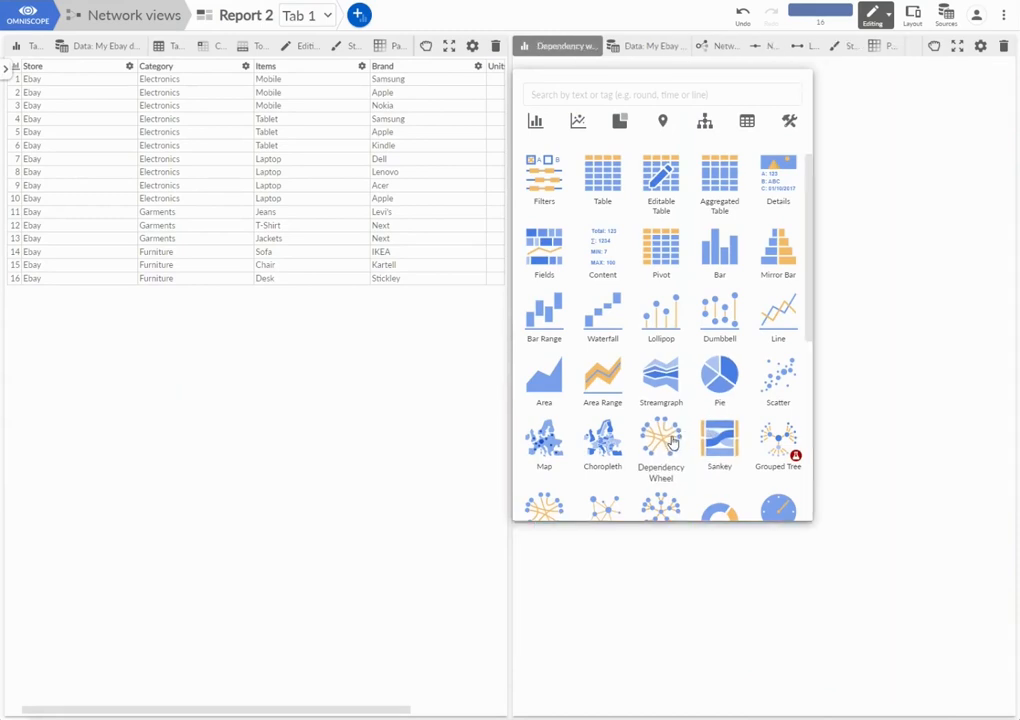